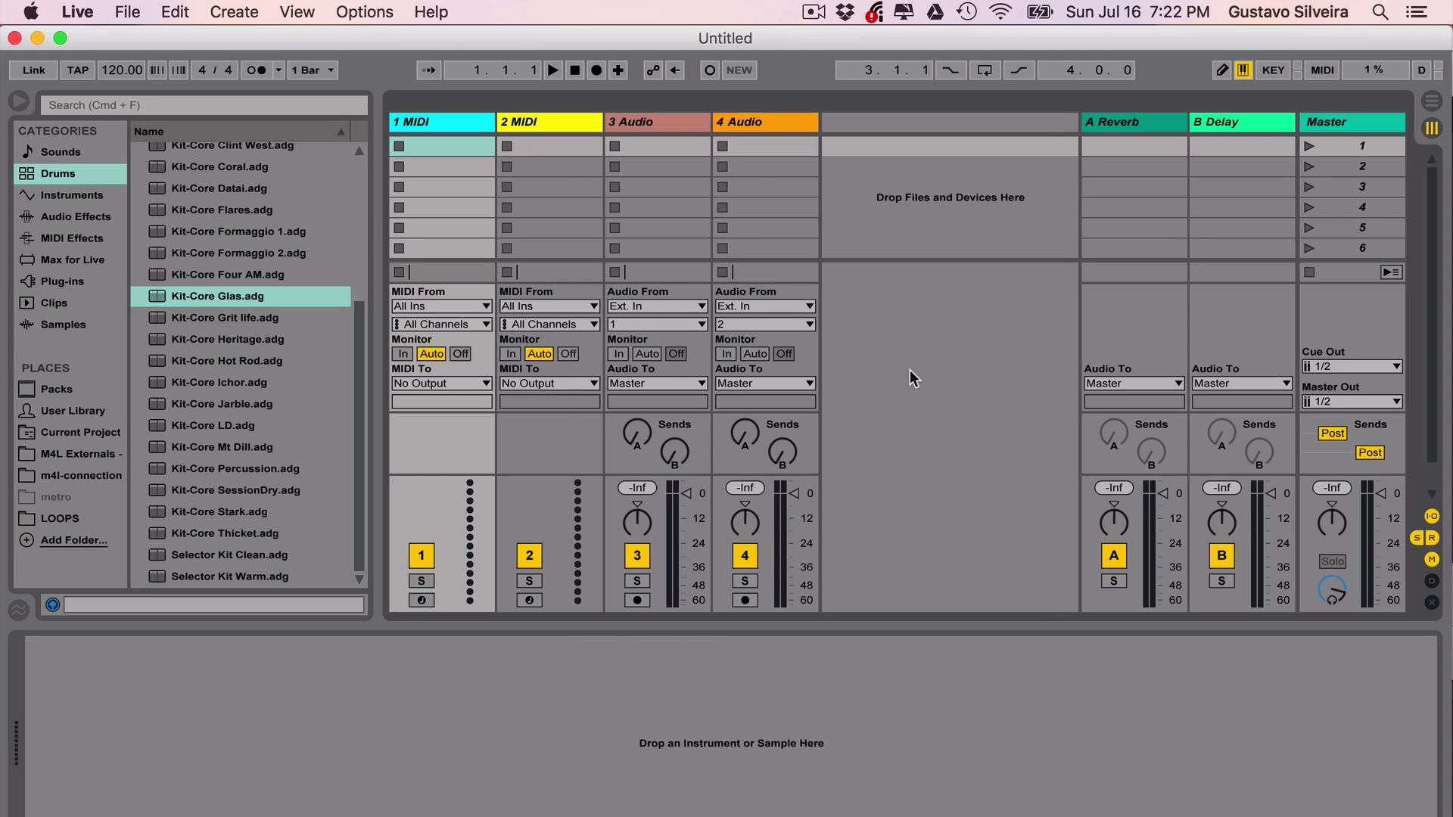
key("super+comma")
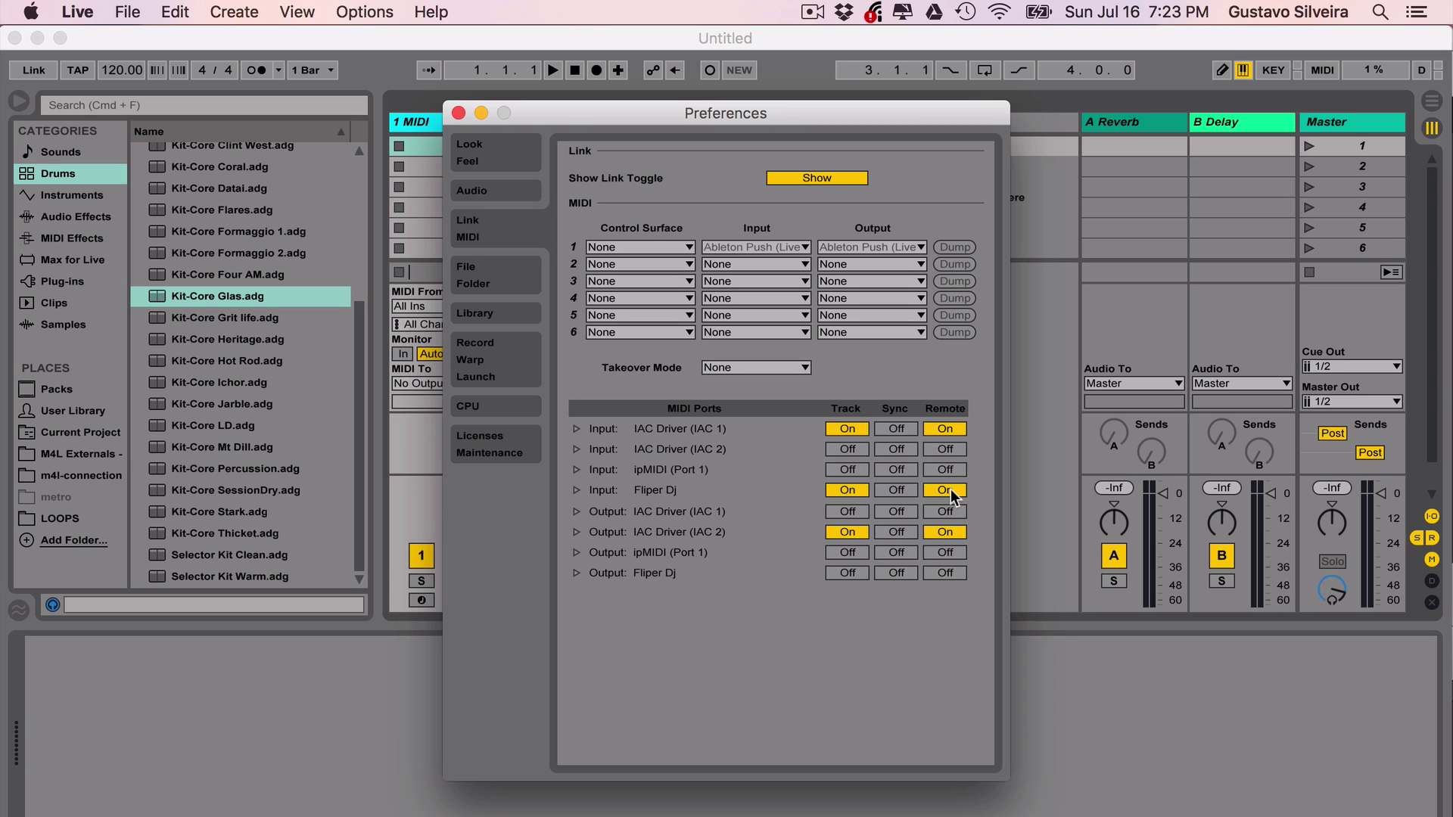
left_click(459, 114)
left_click(206, 316)
Load the Kit-Core SessionDry drum kit onto MIDI tracks 1 and 2
double_click(203, 297)
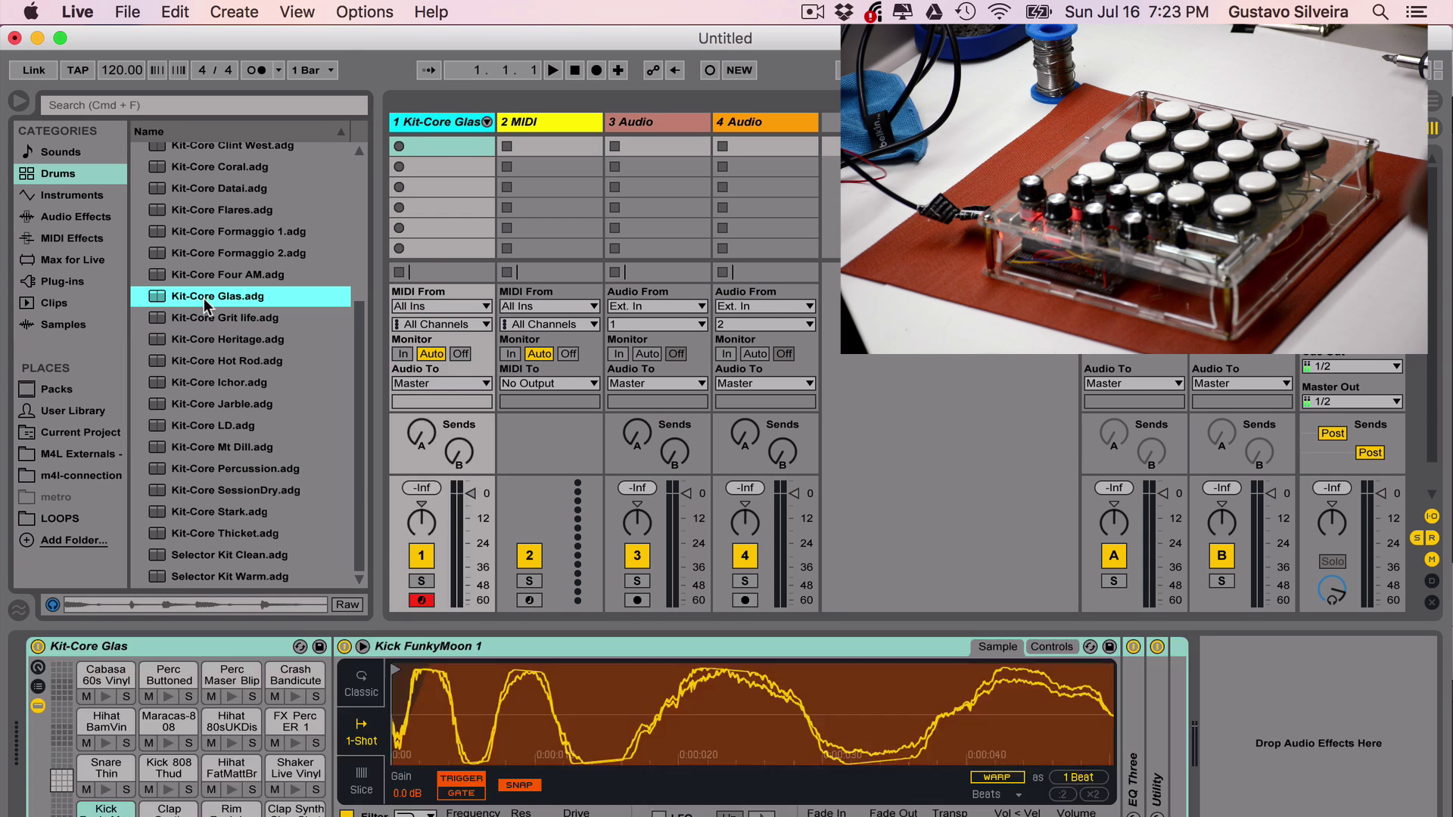
double_click(214, 361)
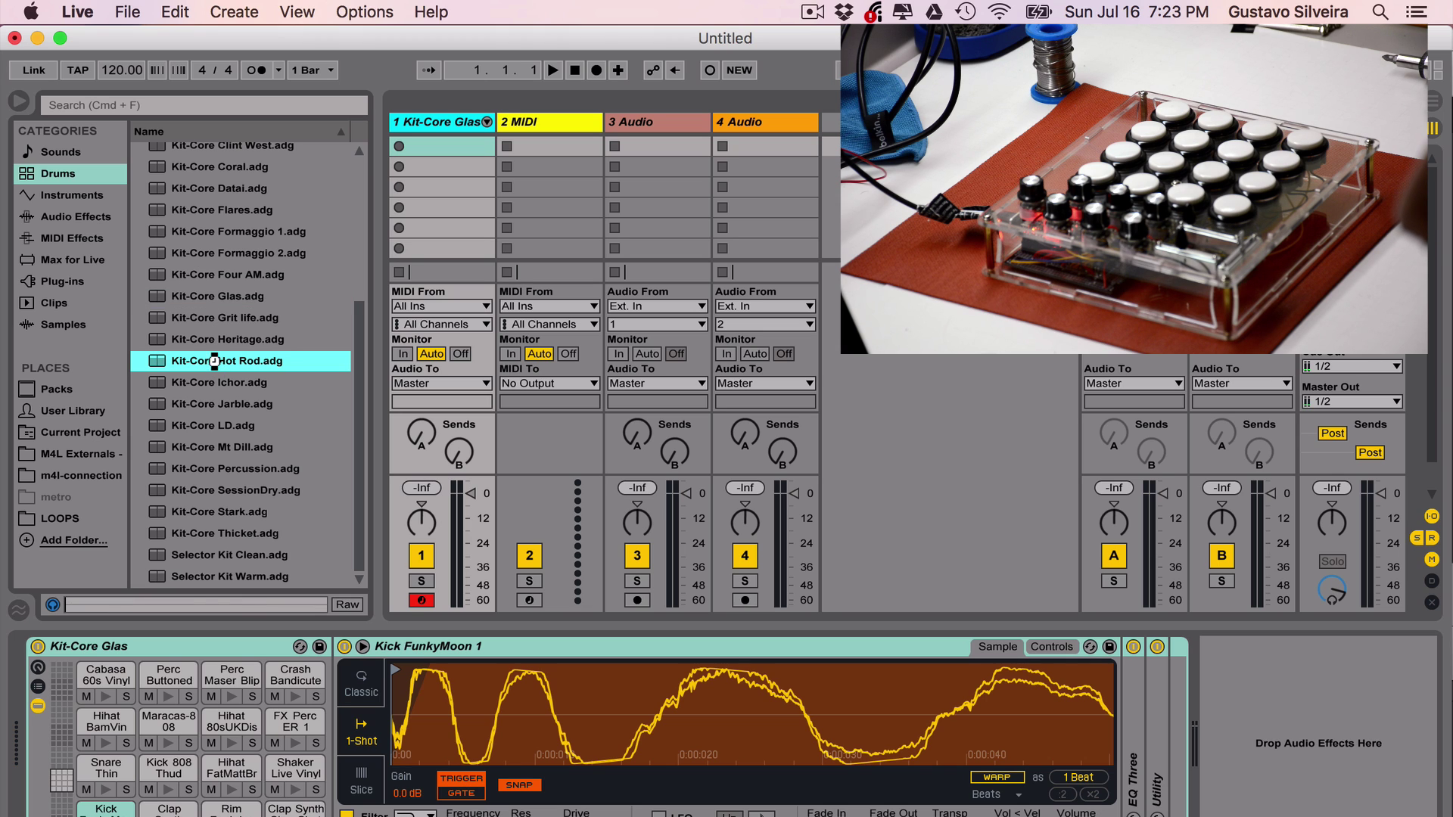
left_click(207, 466)
left_click(206, 490)
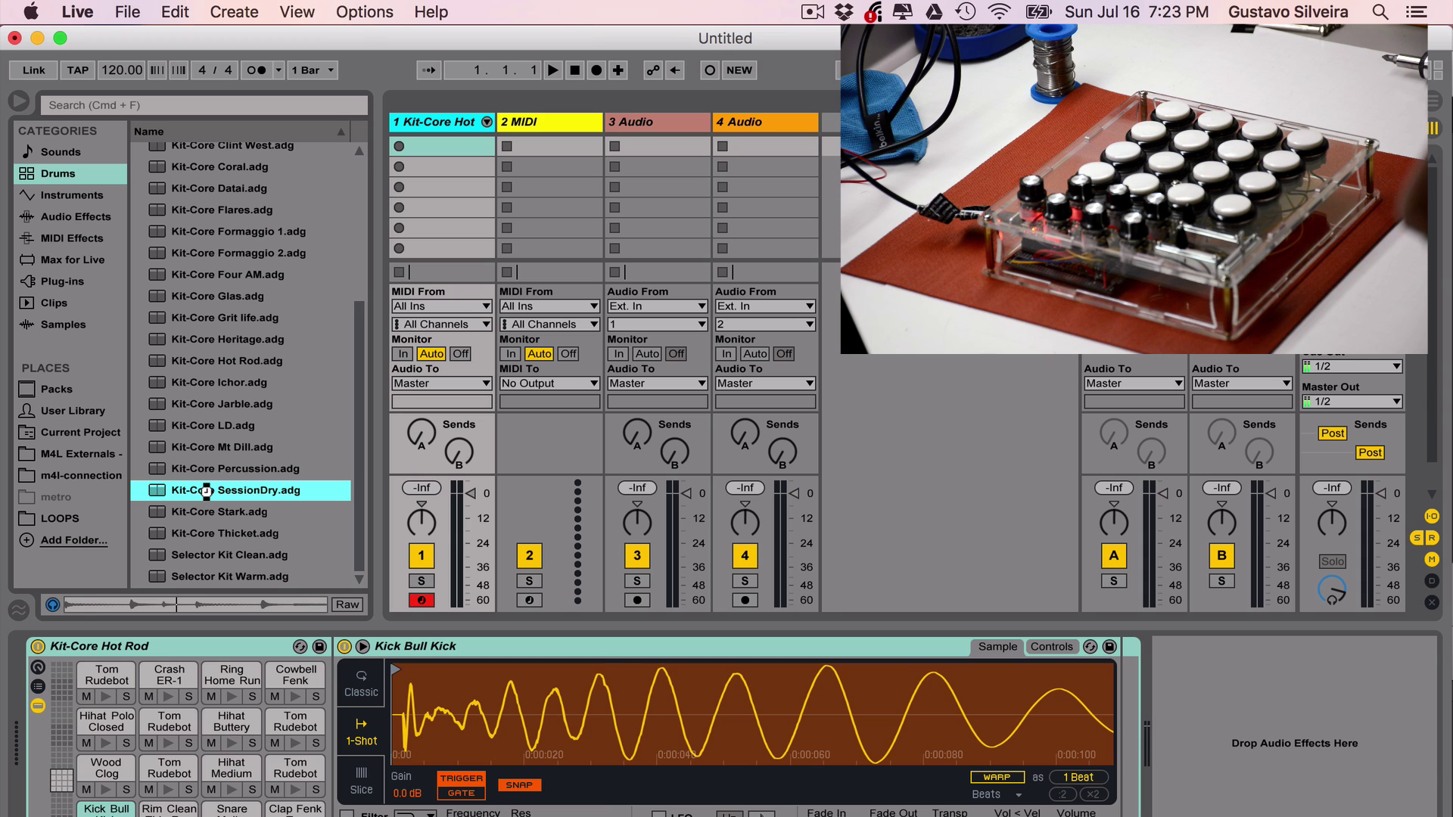
double_click(206, 491)
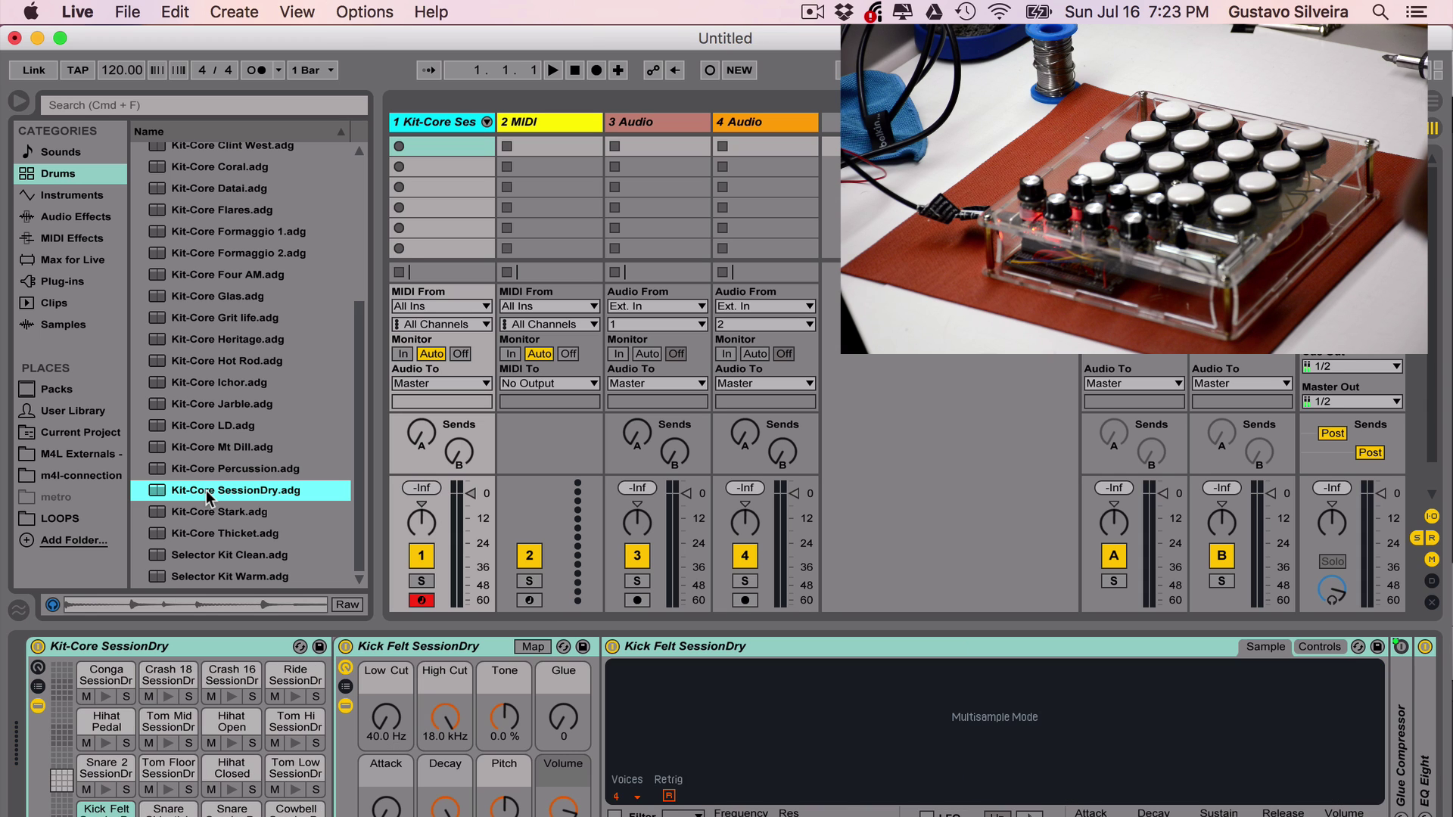
left_click(547, 123)
left_click_drag(546, 122, 546, 121)
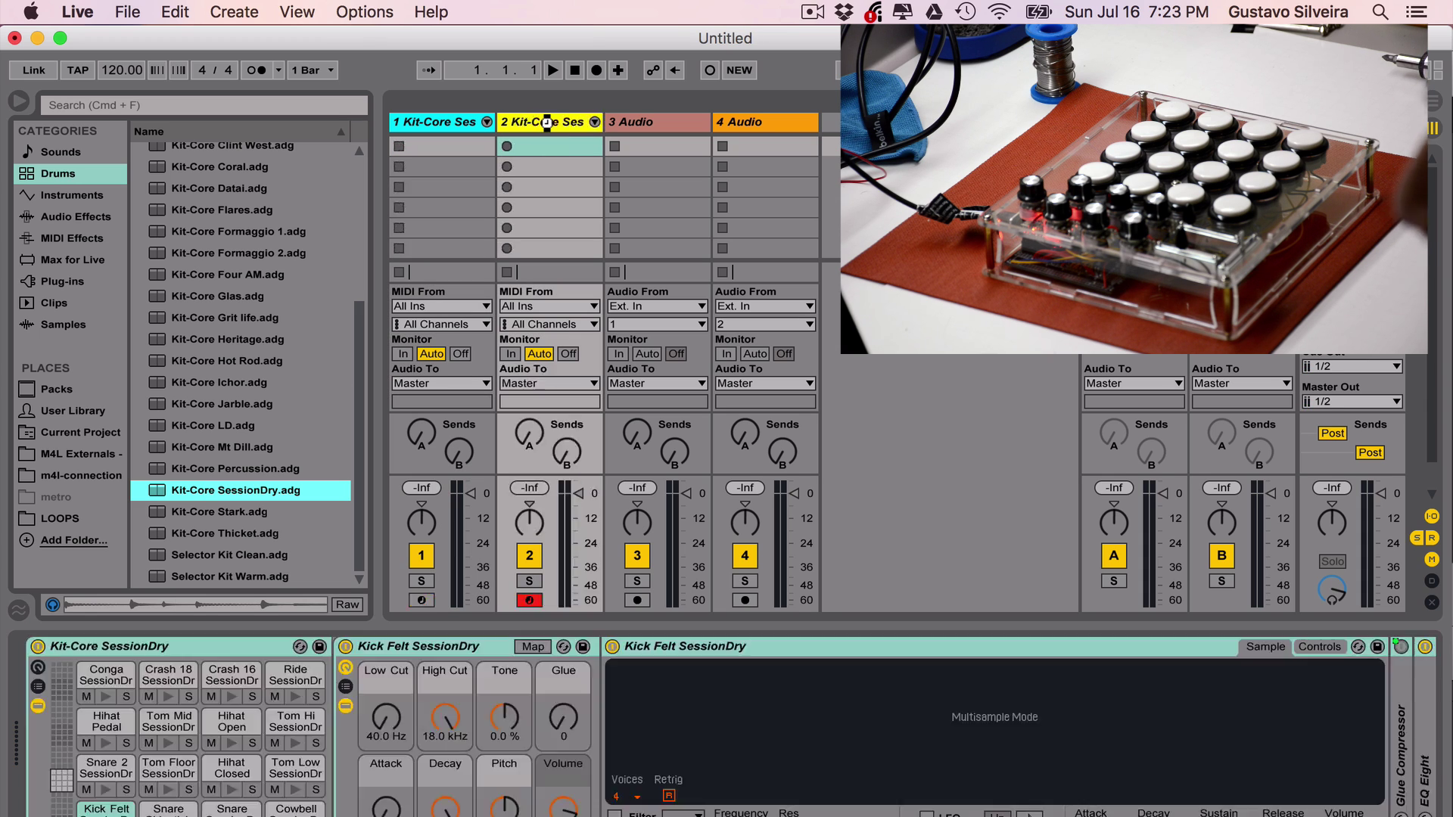
Delete audio tracks 3–4 and add Kit-Core Four AM as a new third track
left_click(200, 276)
key("shift+Page_Up")
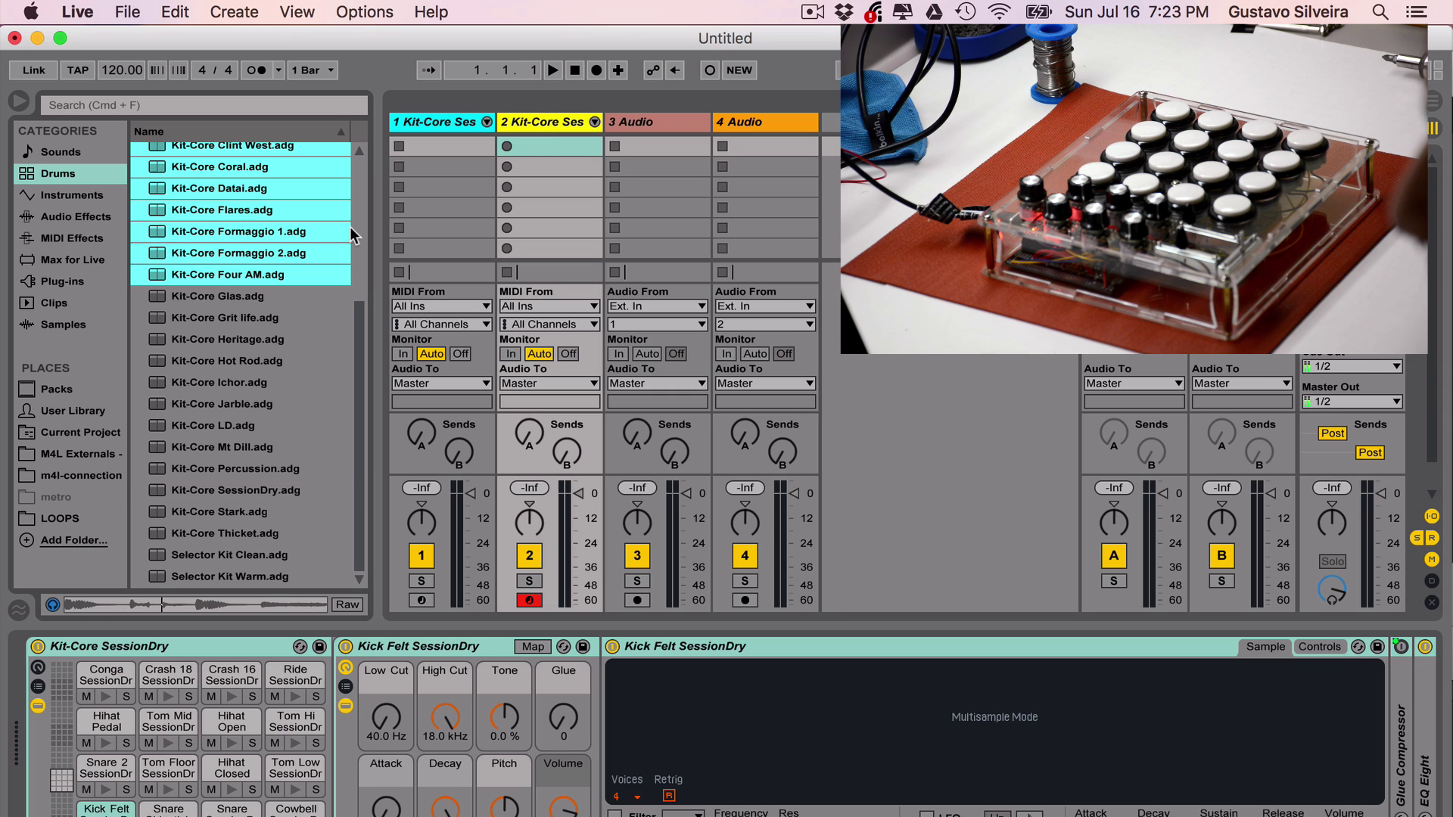
left_click(208, 276)
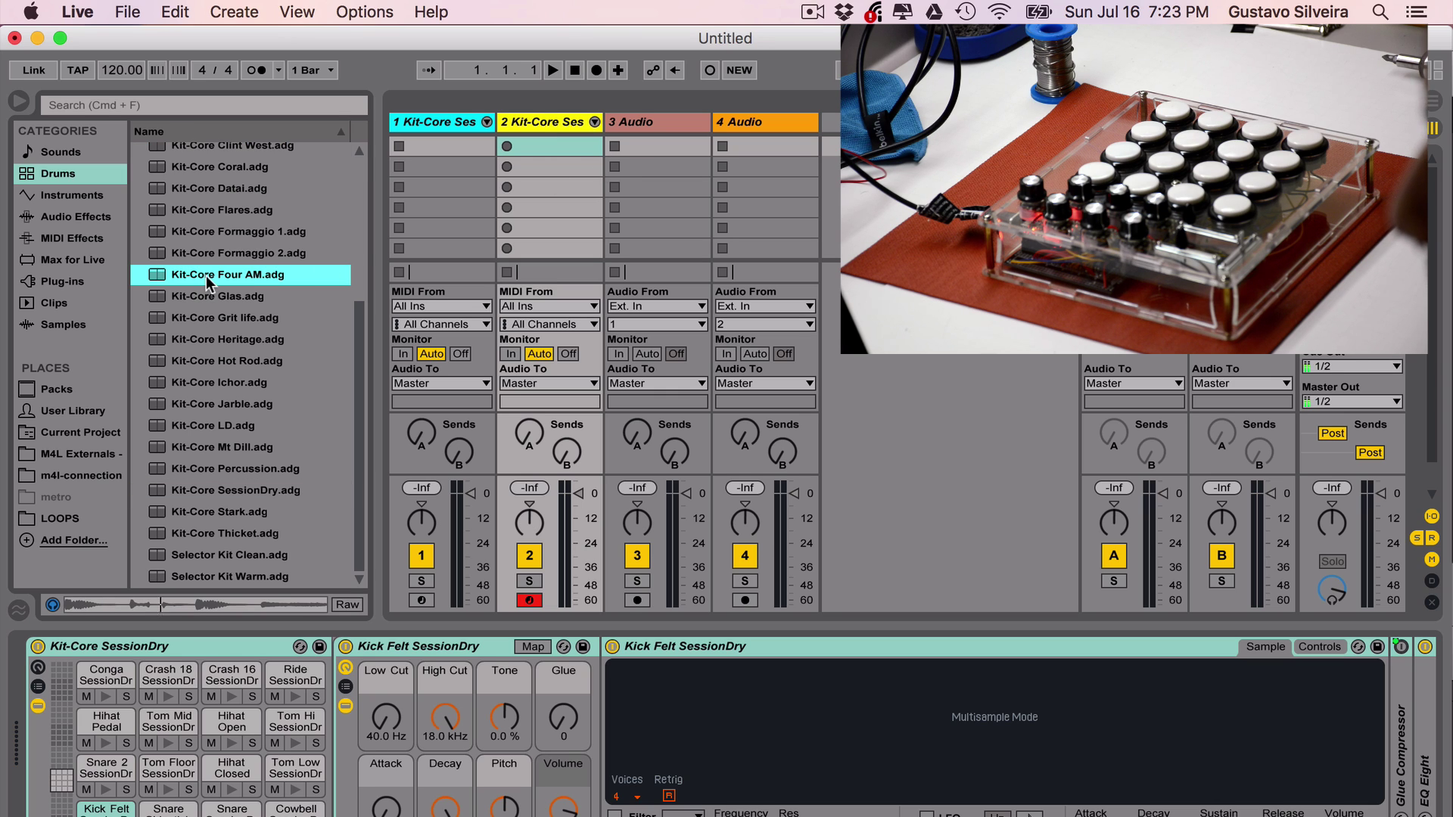
left_click_drag(208, 282, 679, 127)
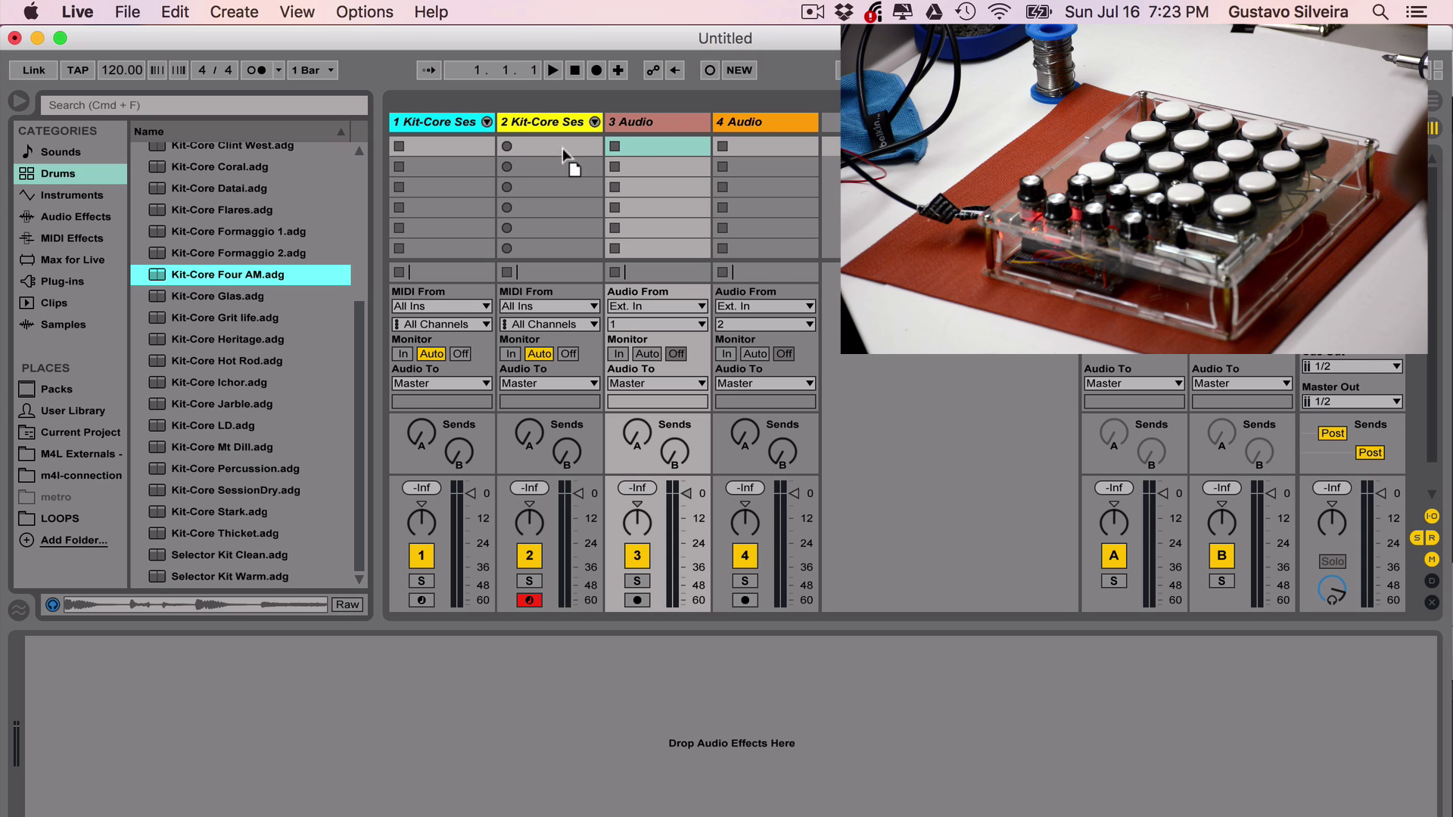
left_click(690, 132)
key("Delete")
key("Delete")
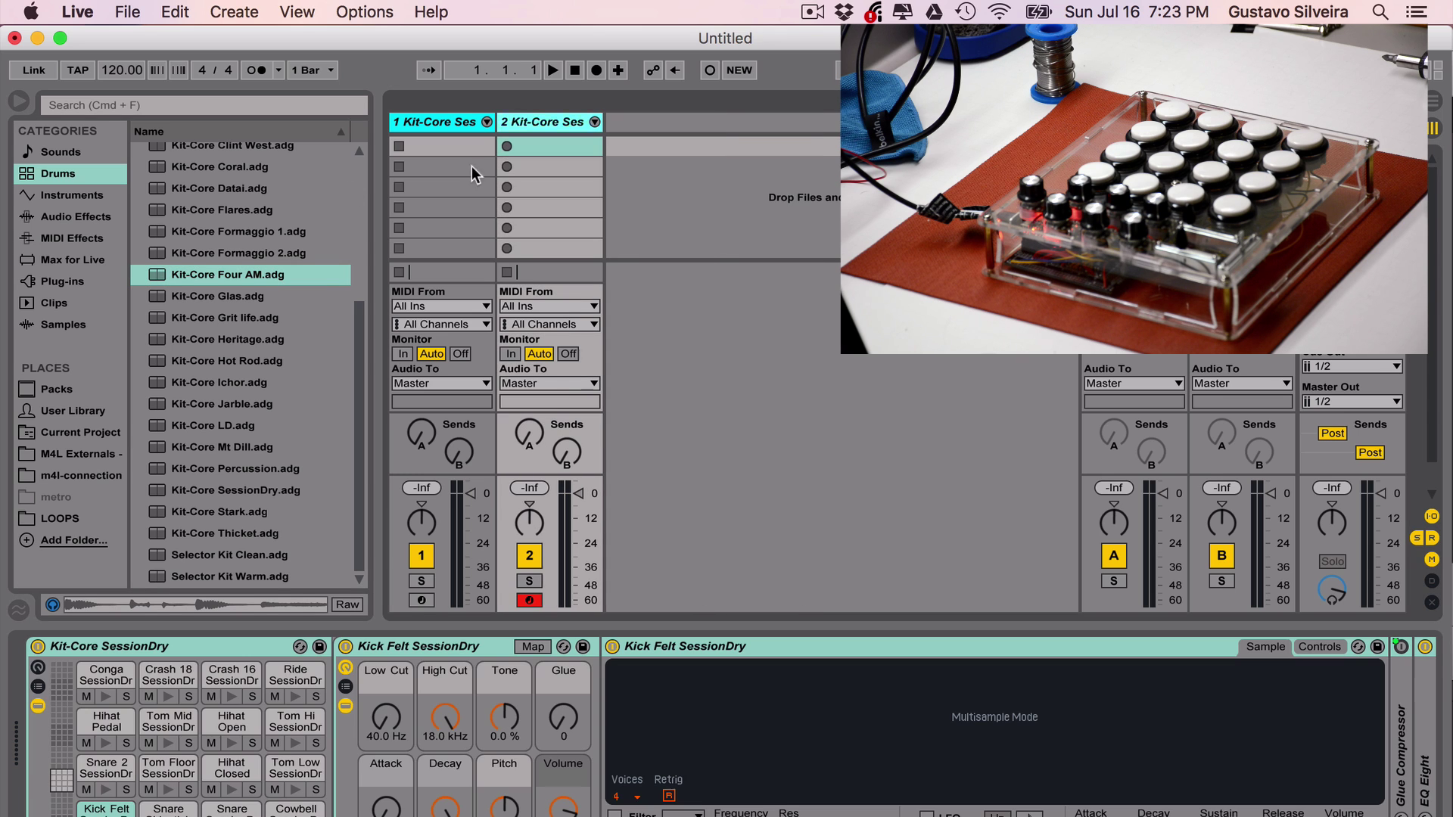
left_click_drag(210, 278, 663, 164)
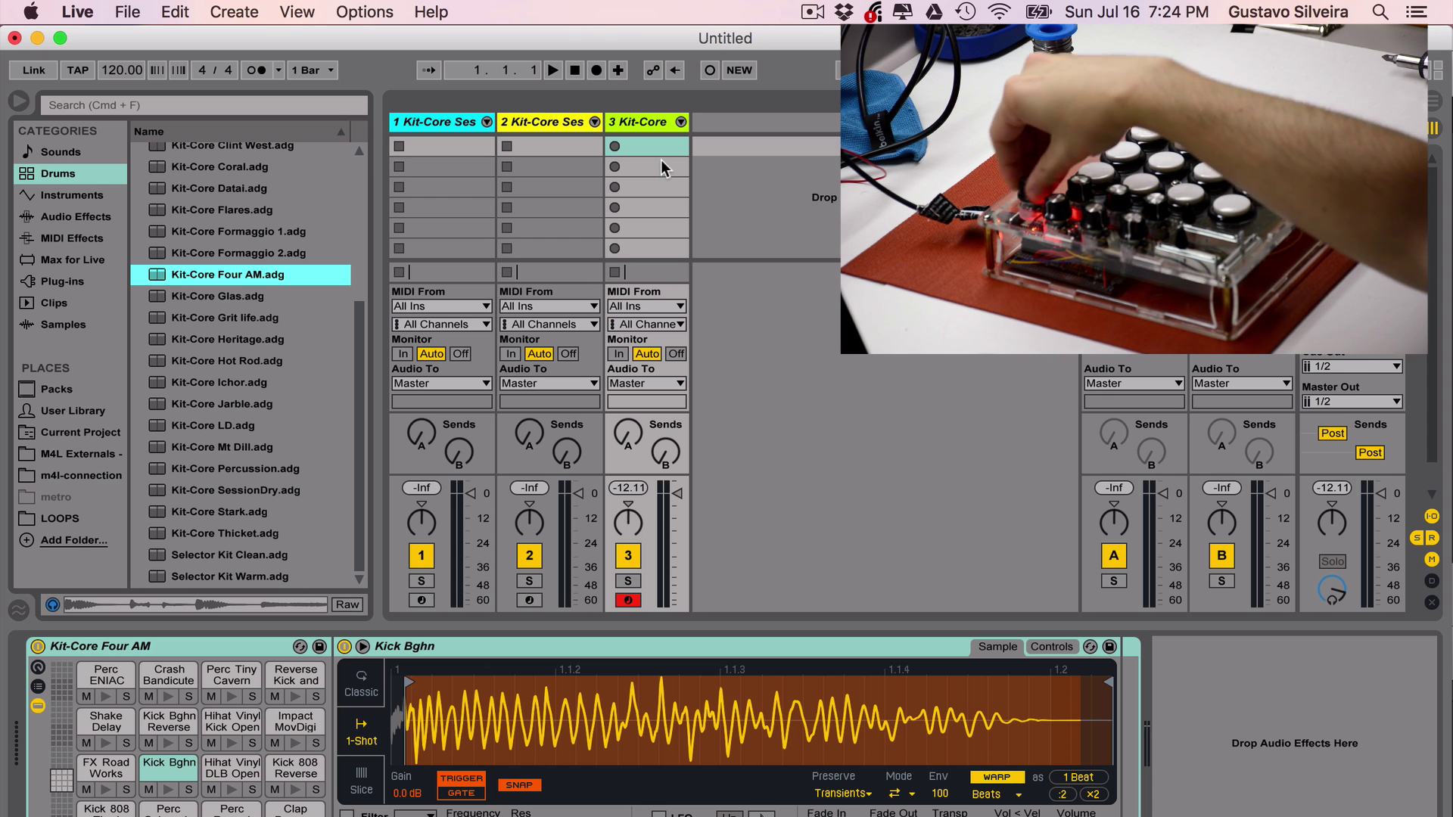
Set tracks 1, 2 and 3 to receive MIDI on channels 1, 2 and 3
left_click(441, 121)
left_click(481, 325)
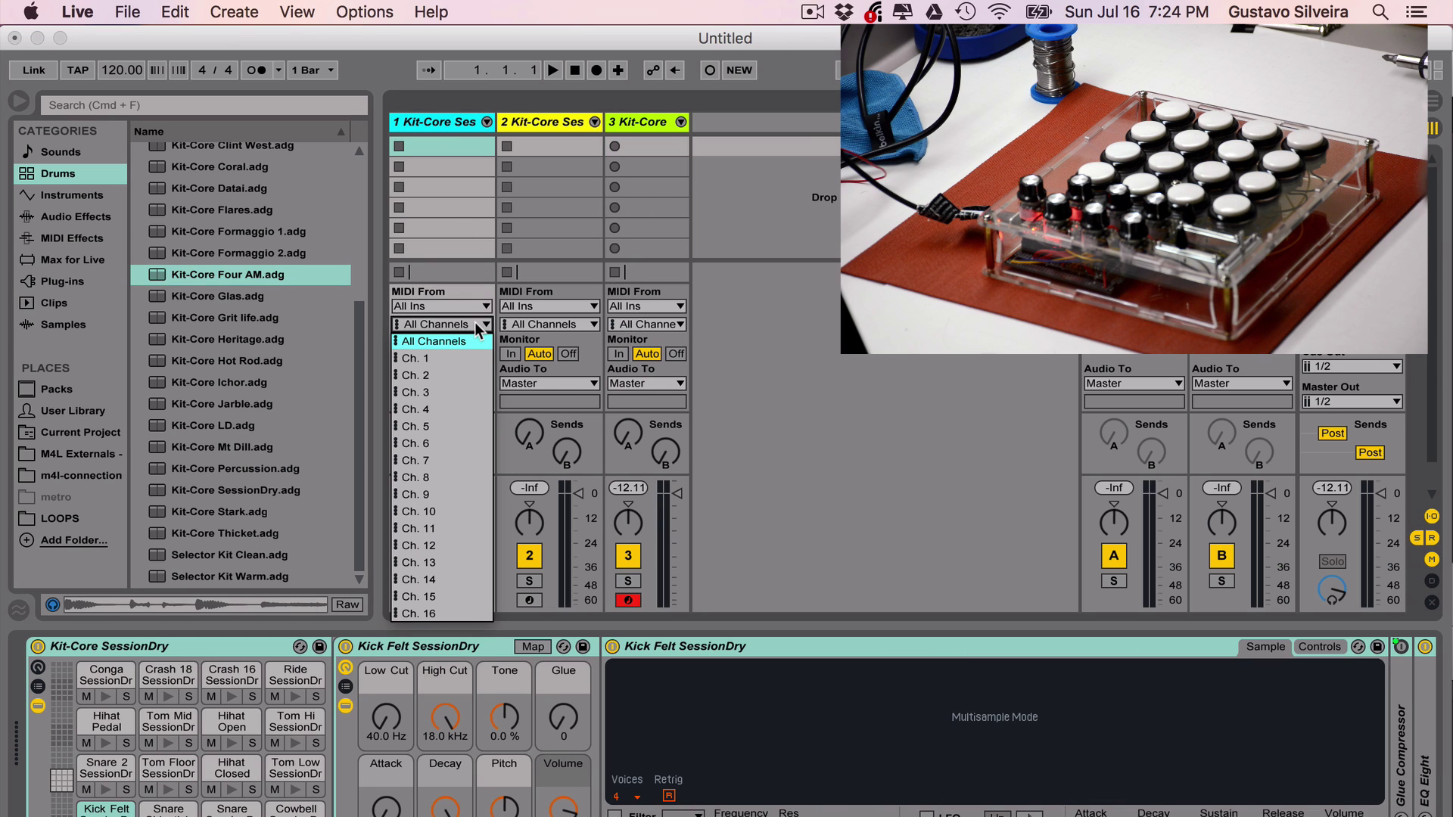
left_click(461, 358)
left_click(549, 326)
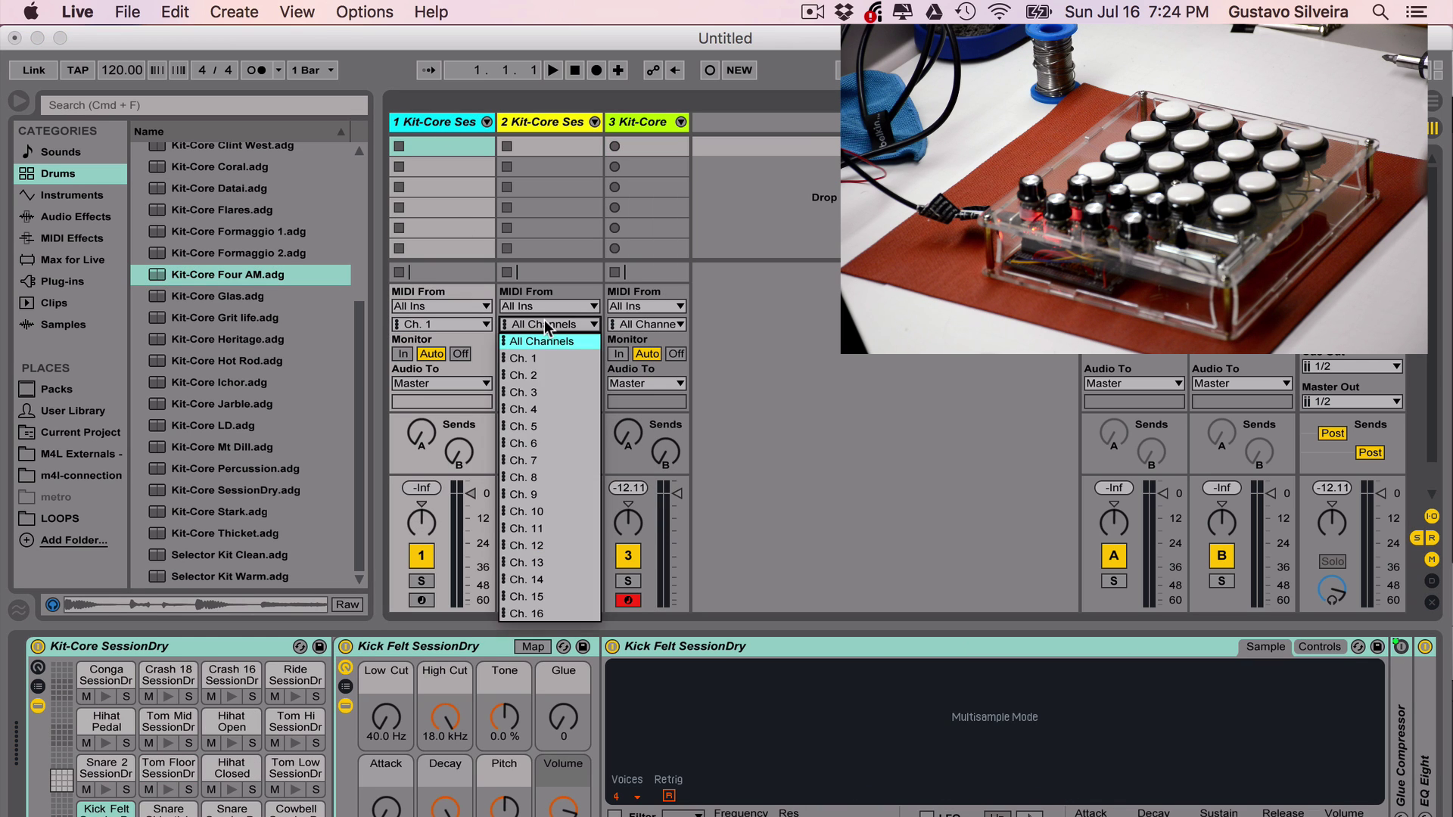
left_click(549, 375)
left_click(646, 326)
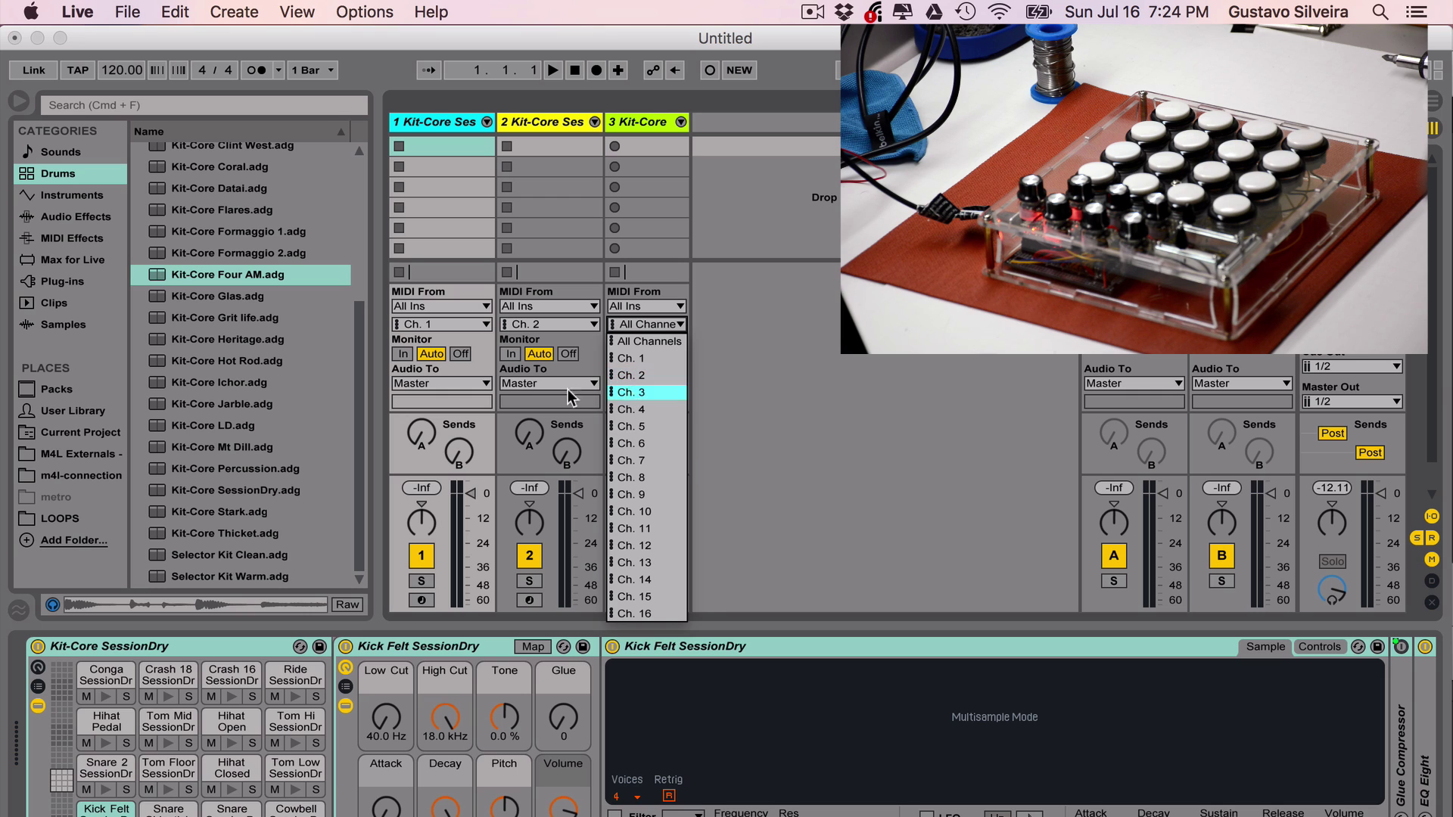
left_click(646, 392)
Add Kit-Core Datai as track 4 on MIDI channel 4 and arm the tracks for the controller
left_click(246, 189)
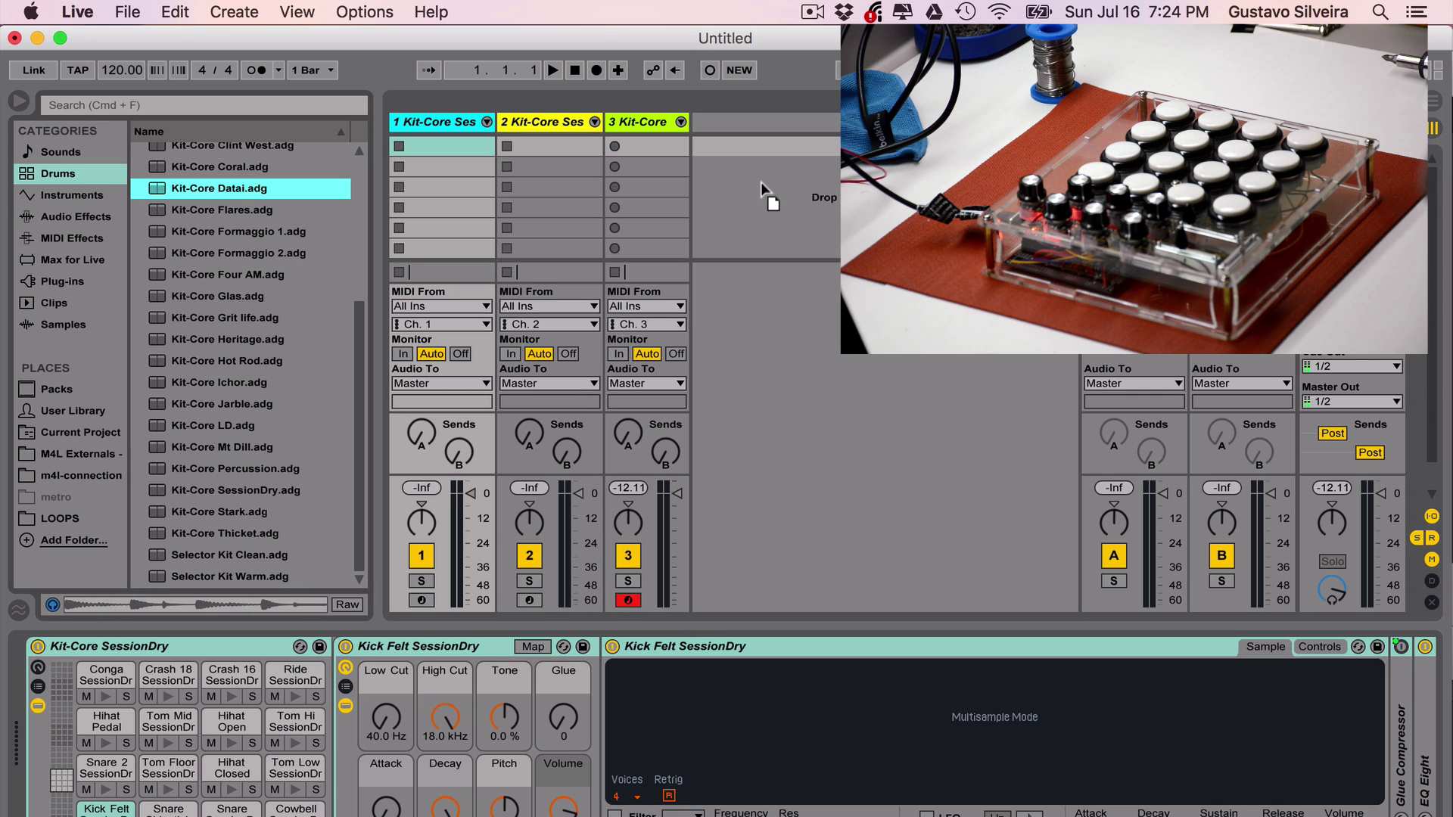
left_click_drag(768, 179, 769, 184)
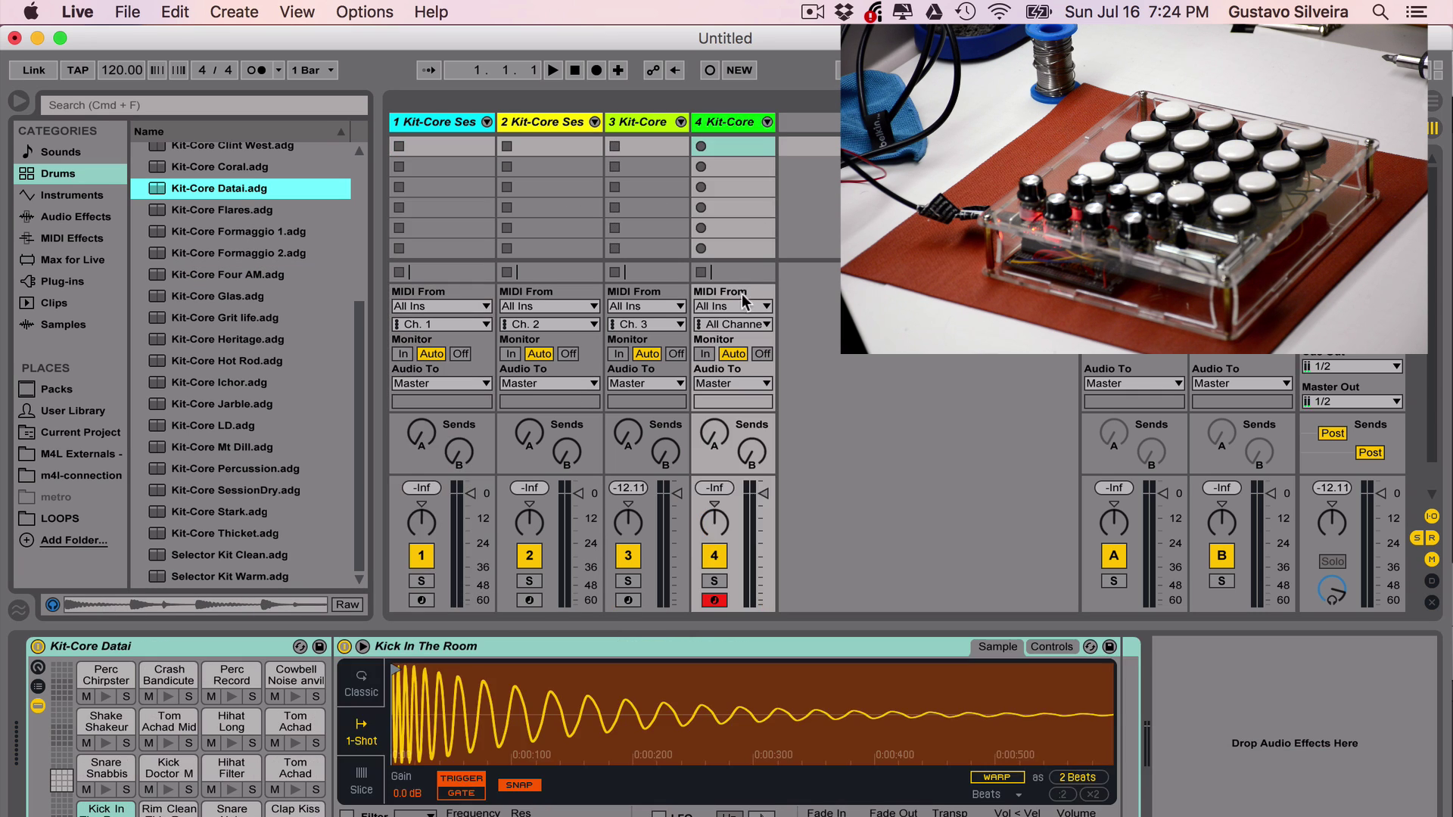
left_click(734, 324)
left_click(730, 409)
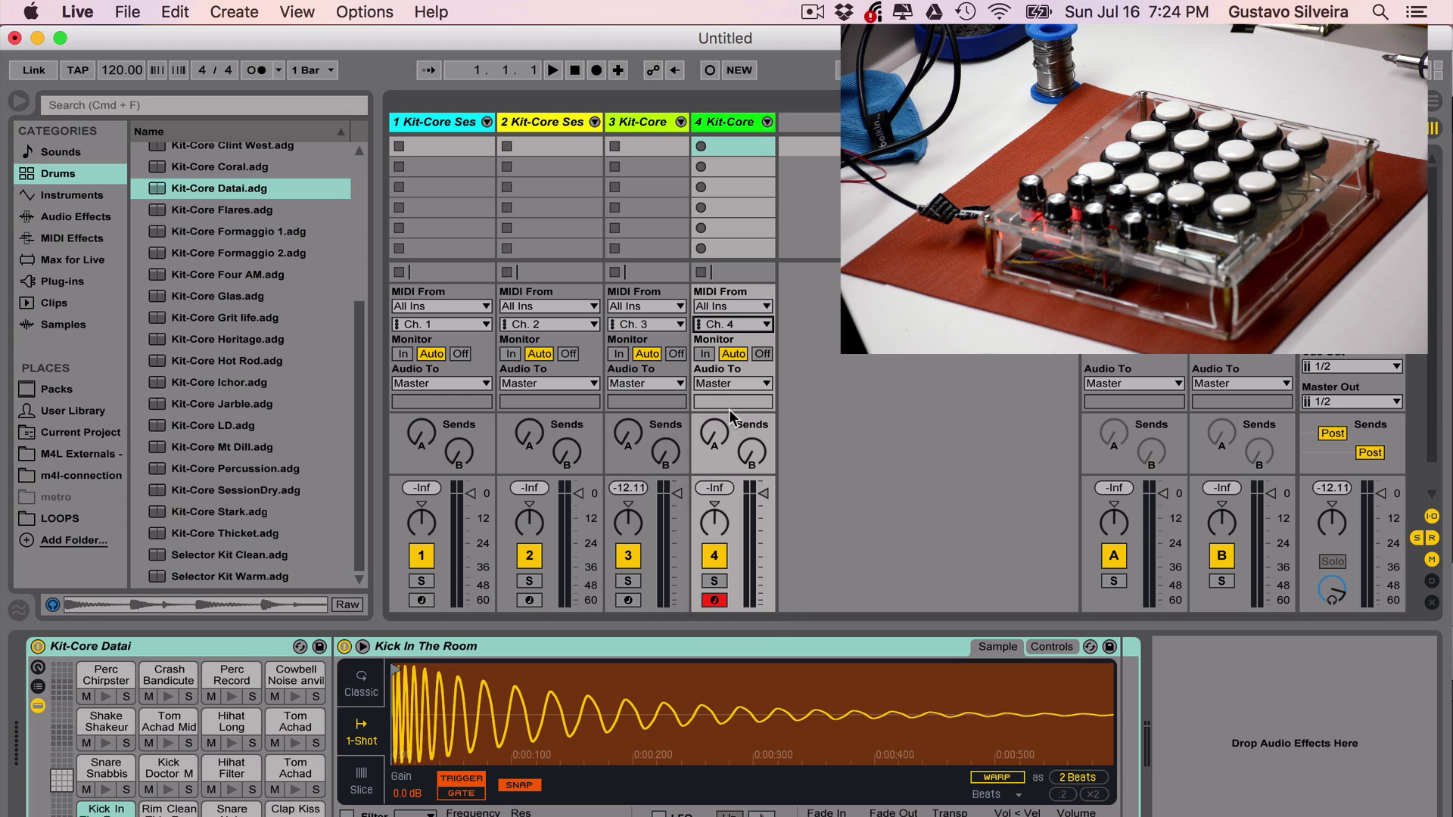
left_click(703, 354)
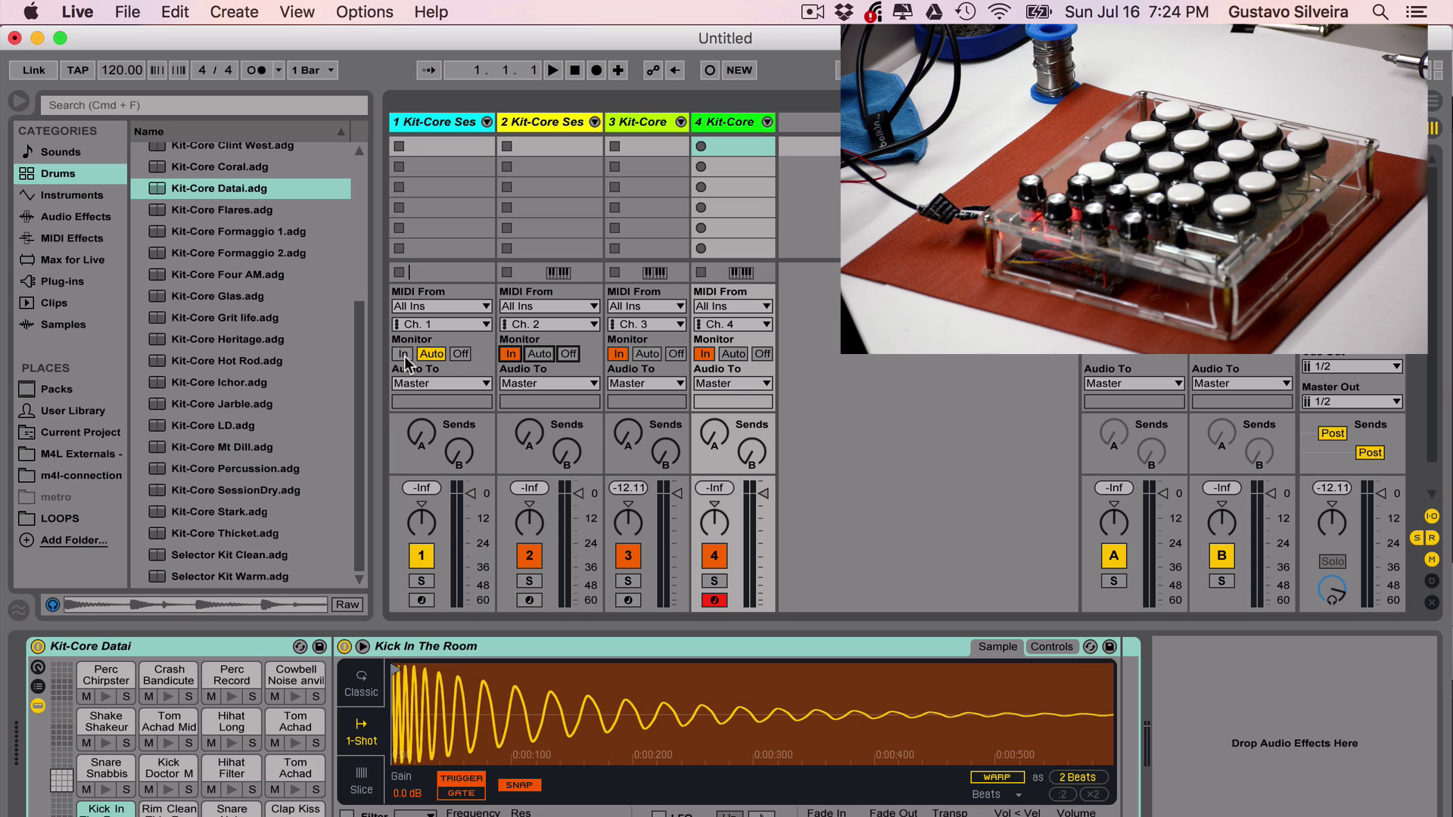
left_click(716, 599)
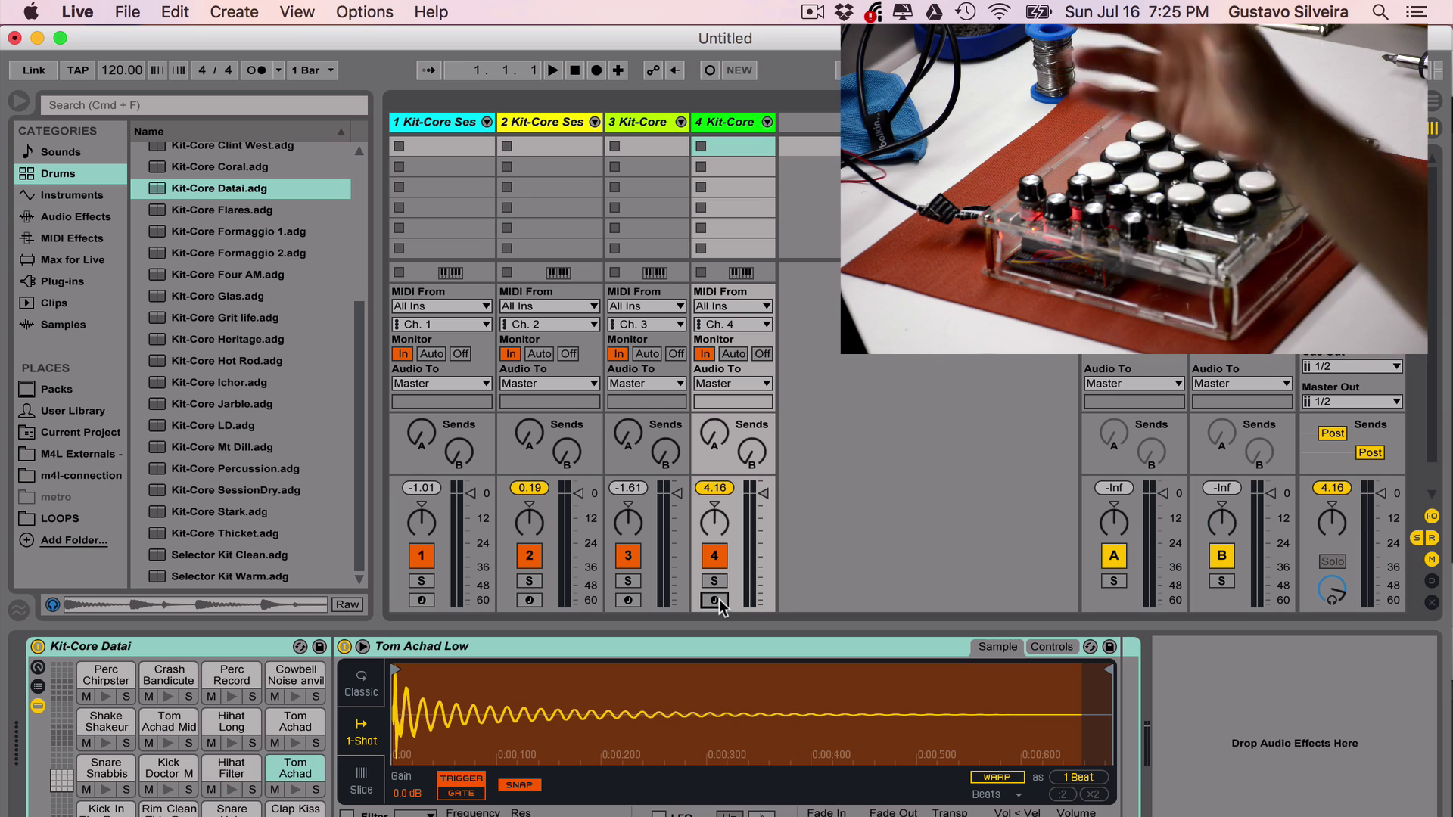
In MIDI Map Mode, assign knobs to track 4 volume, track 3 reverb/delay sends, and the crossfader
key("super+m")
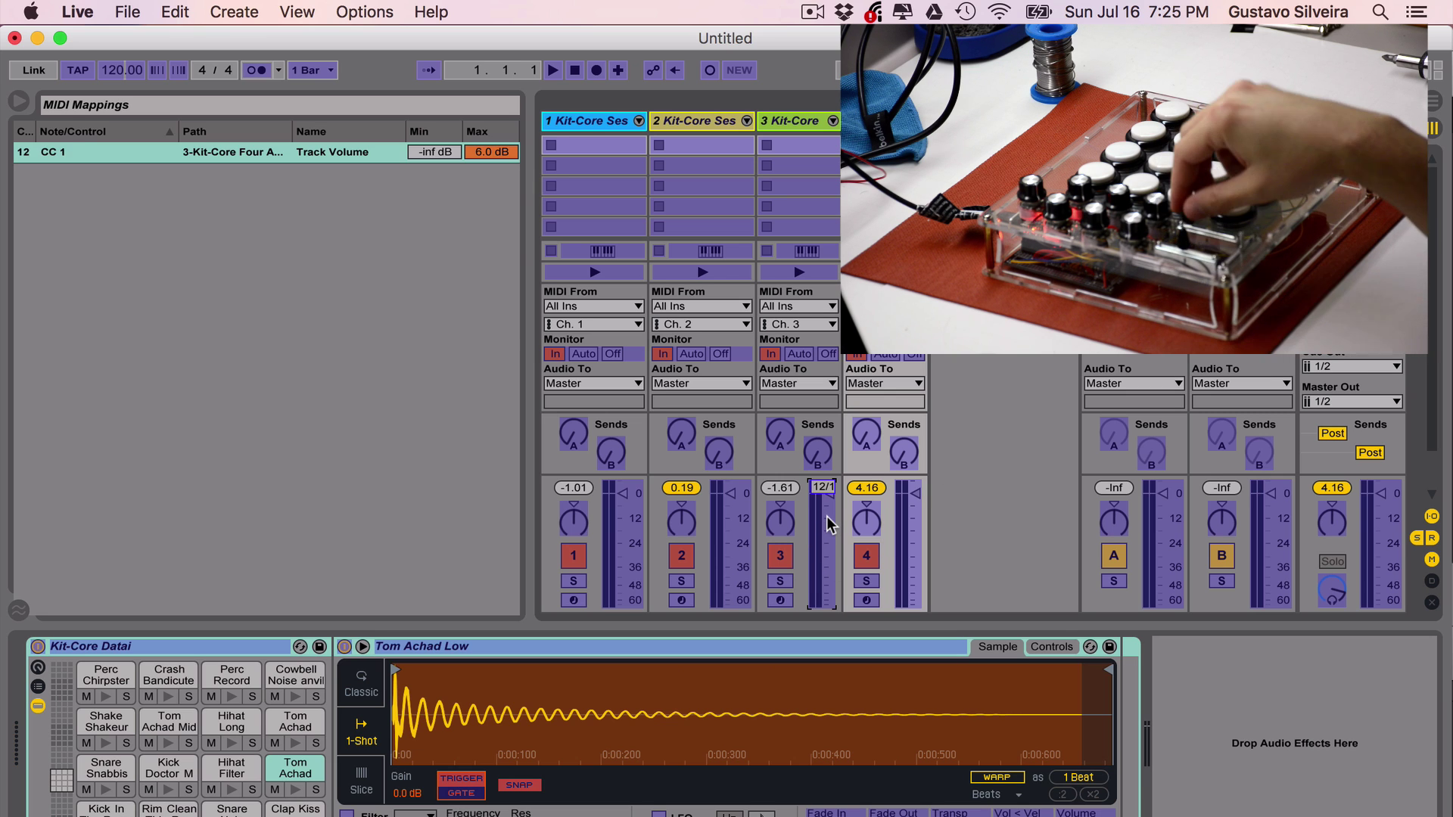
left_click(916, 519)
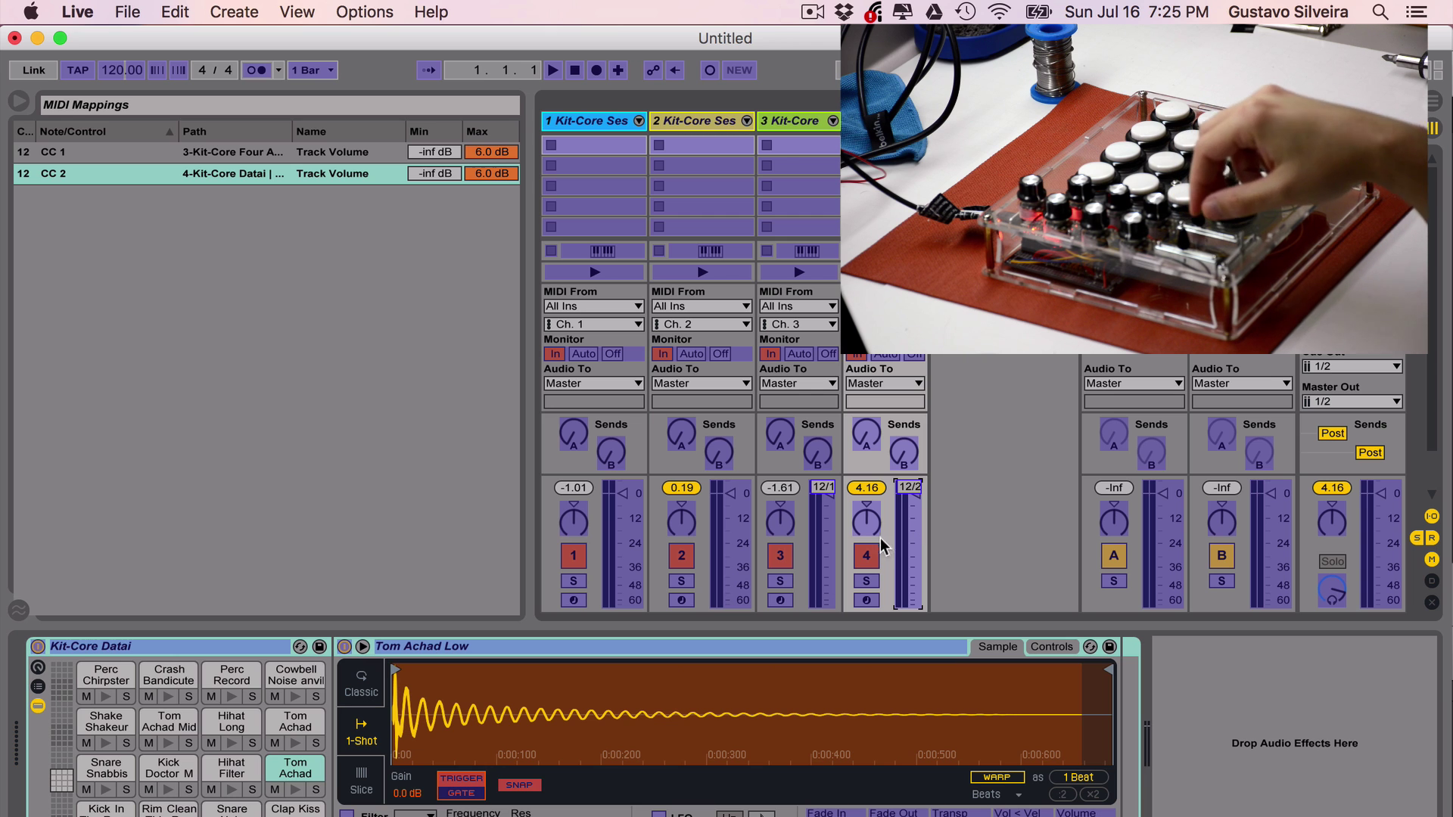
left_click(783, 434)
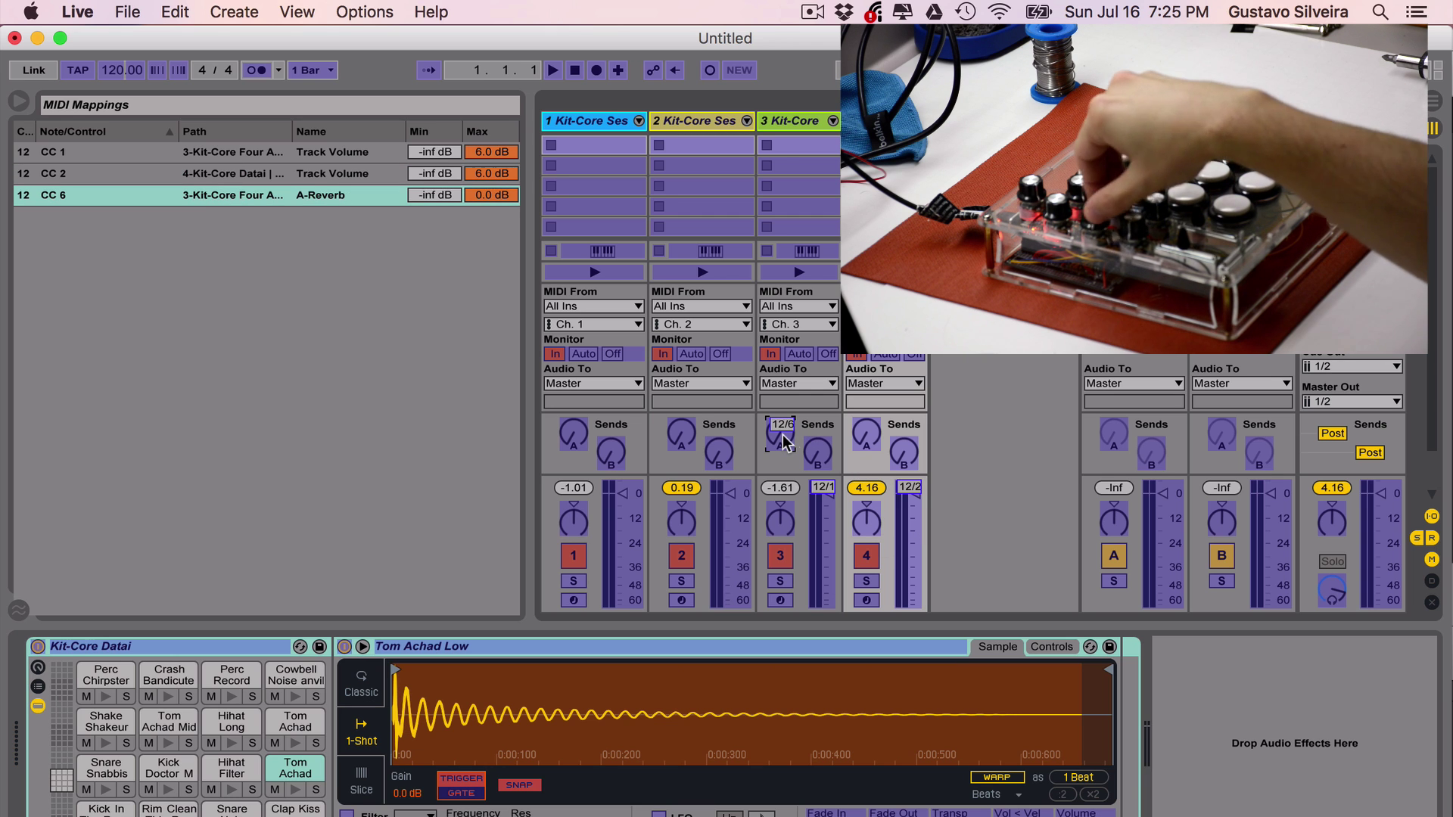
left_click(818, 452)
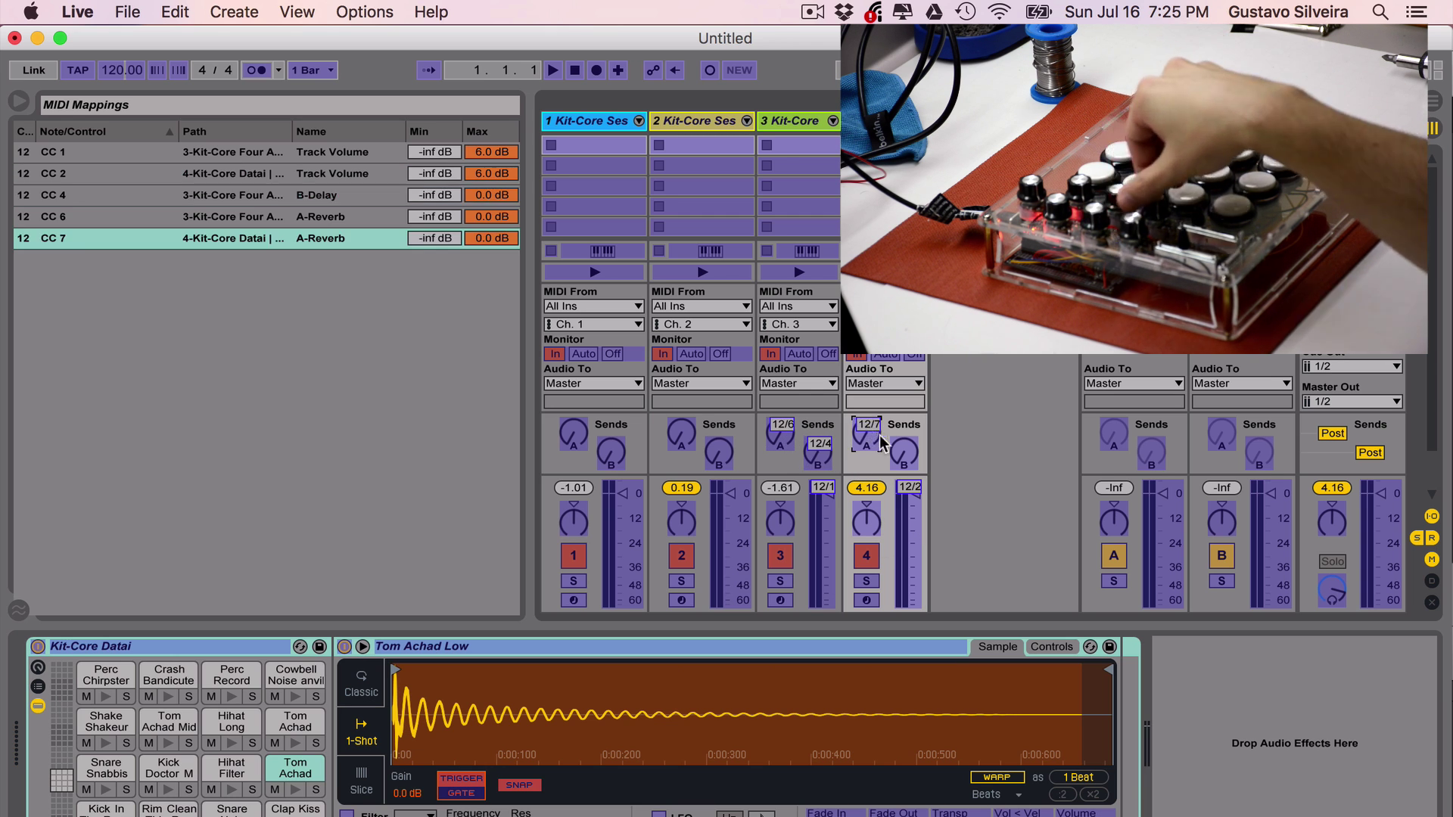
left_click(1433, 603)
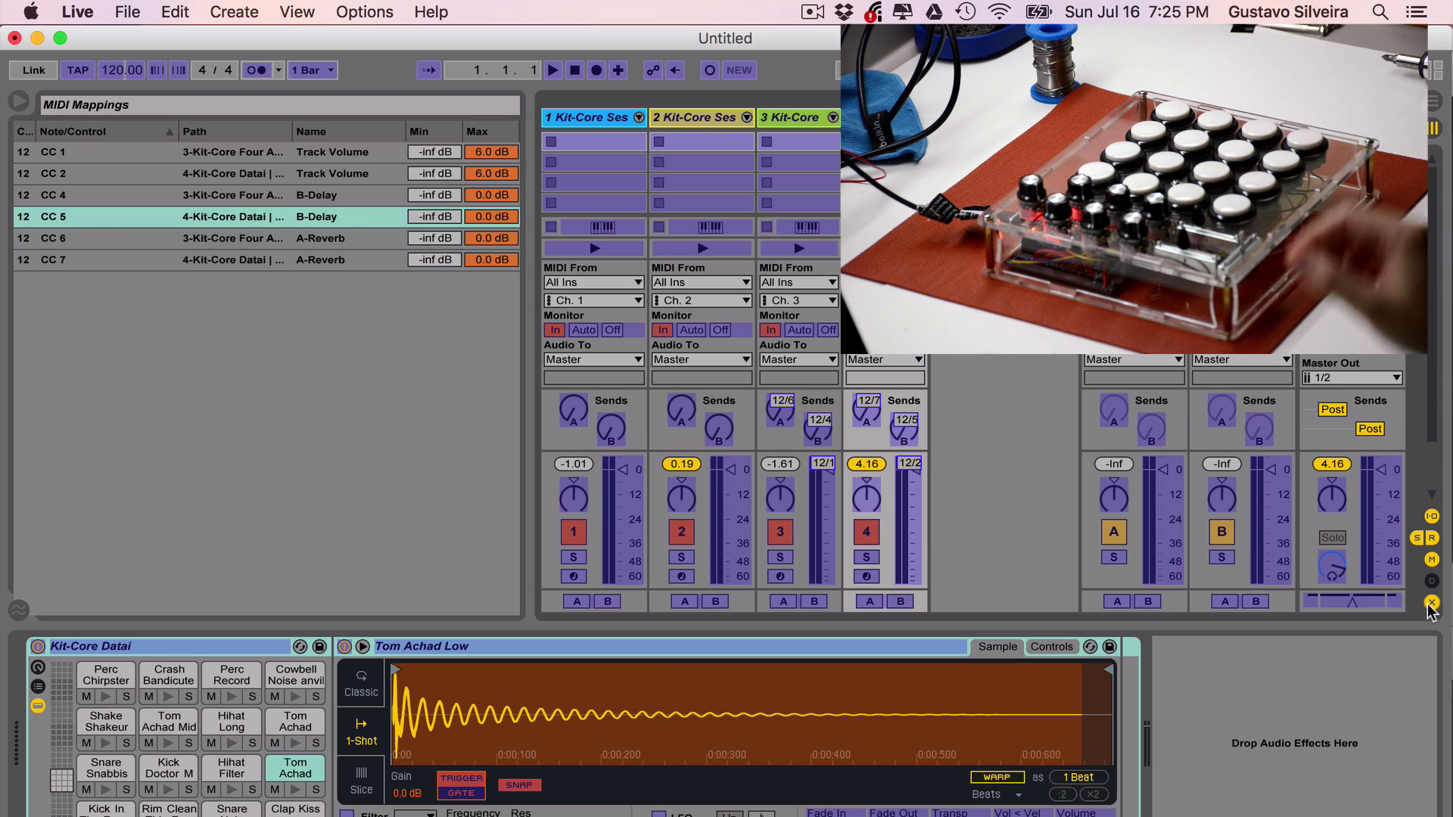
left_click(1371, 603)
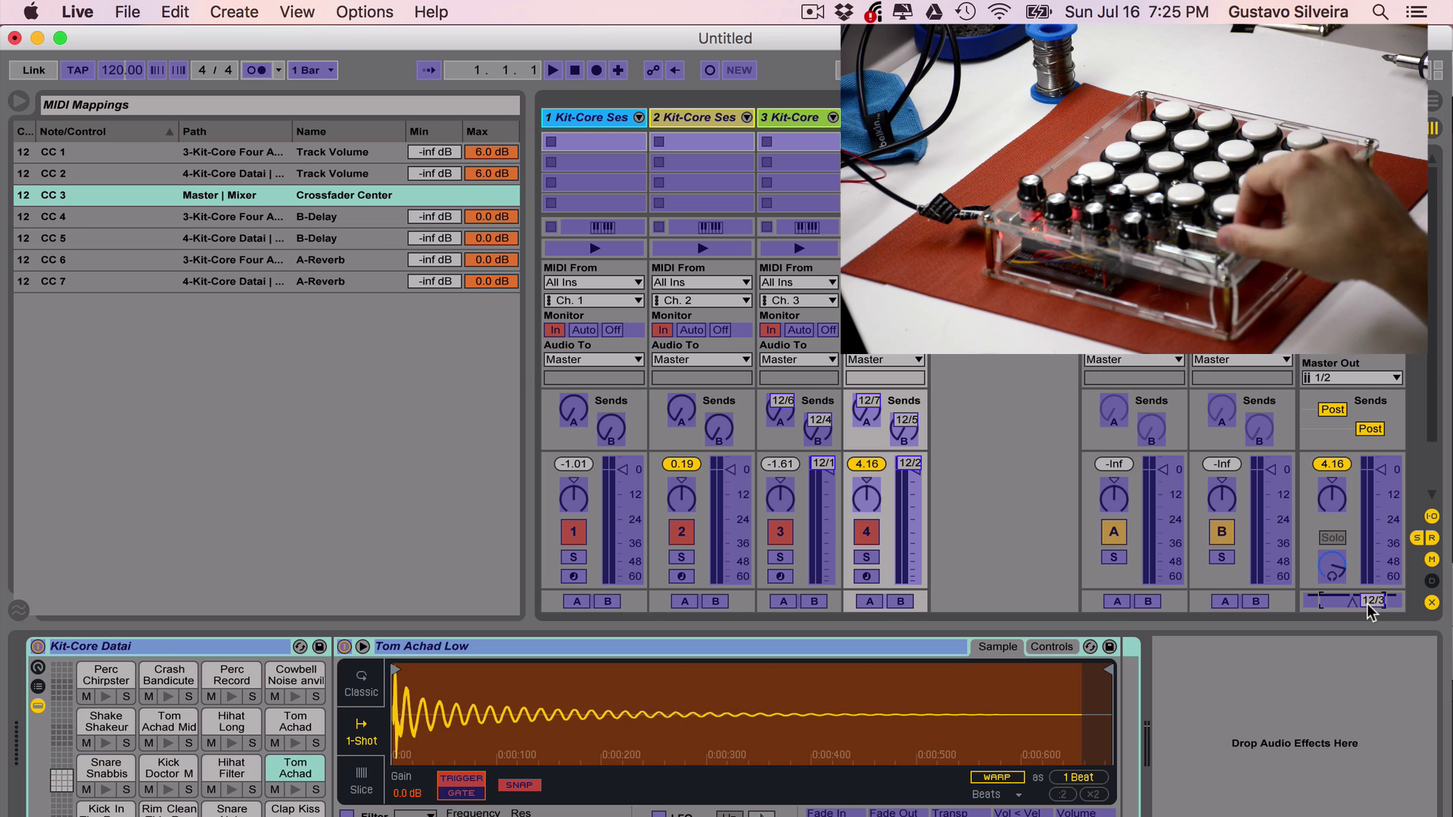
key("super+m")
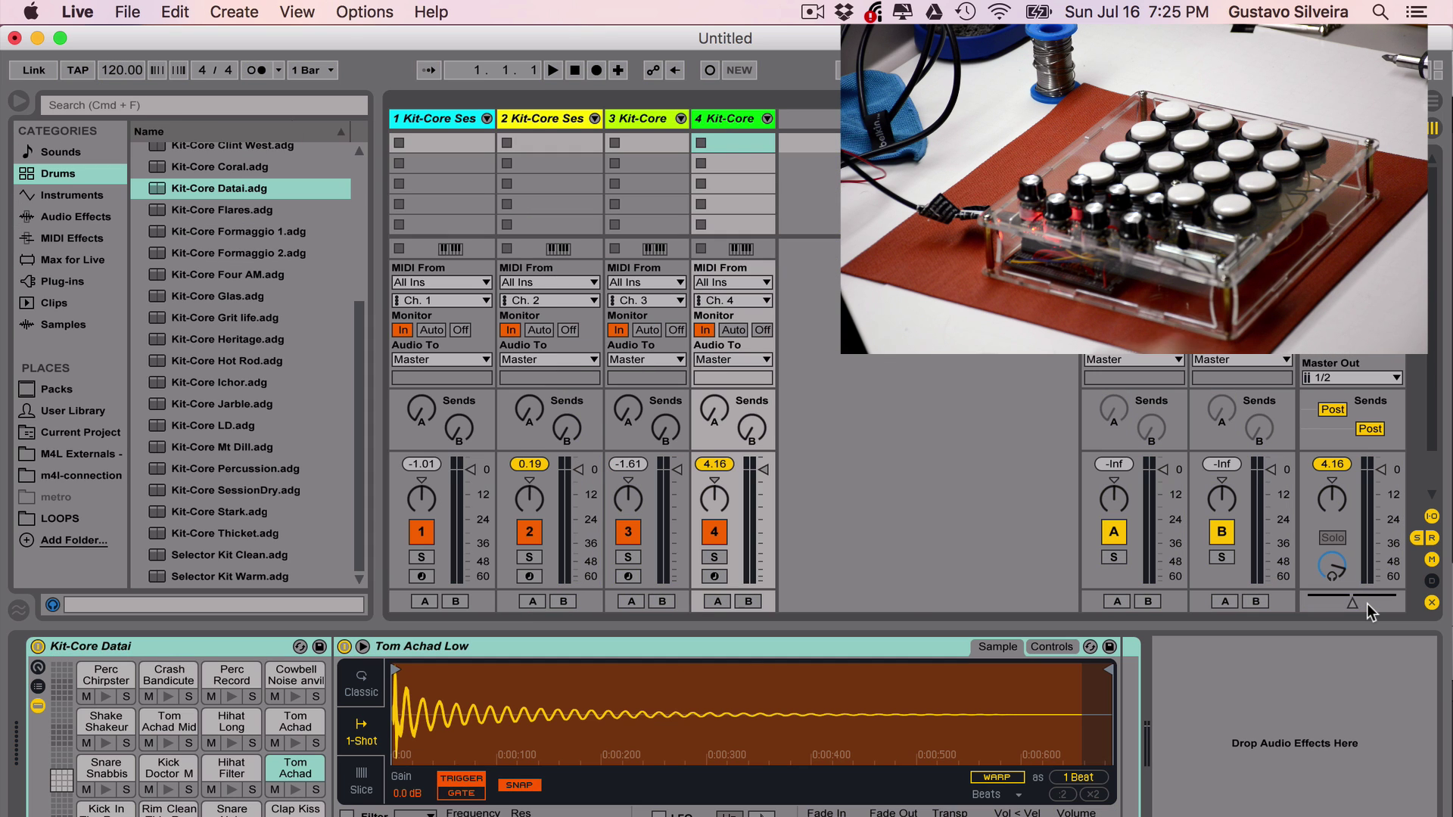